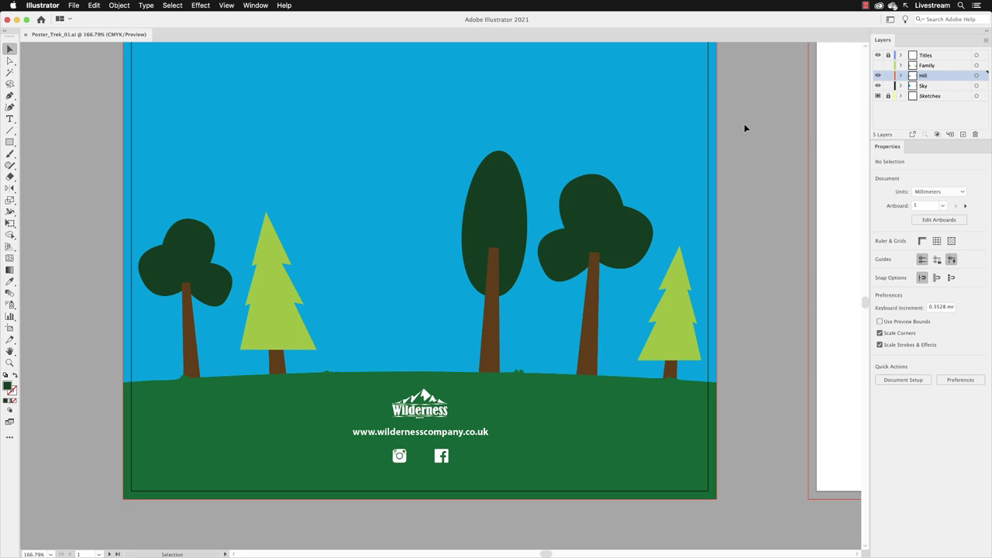
# Step: Fit the artboard in the window, then unlock and select the sky rectangle in the Sky layer
pyautogui.click(233, 5)
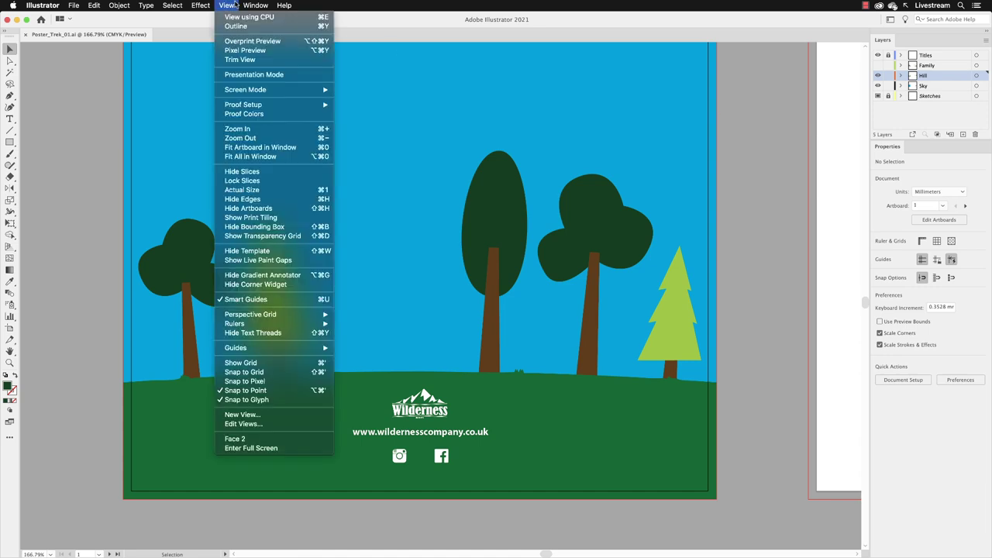
pyautogui.click(251, 147)
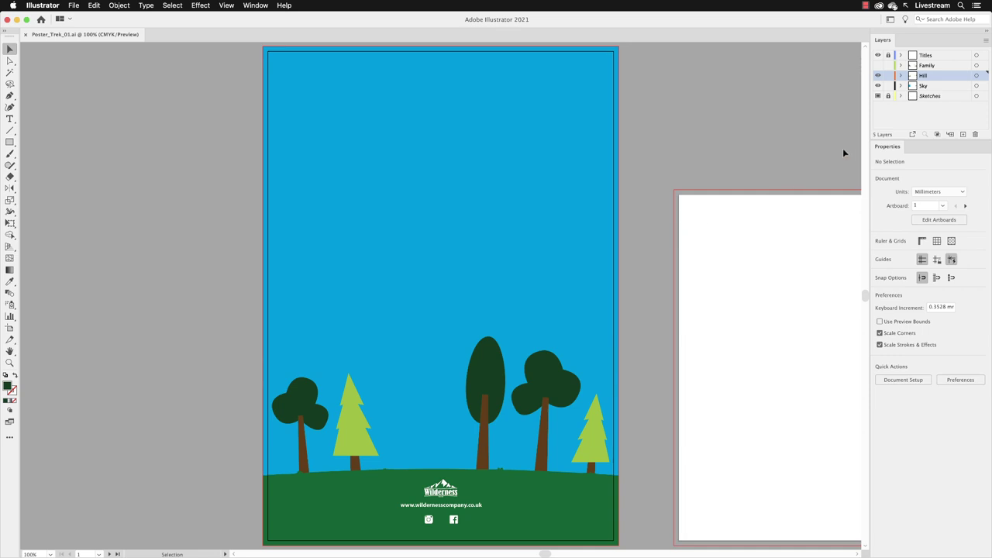
pyautogui.click(901, 87)
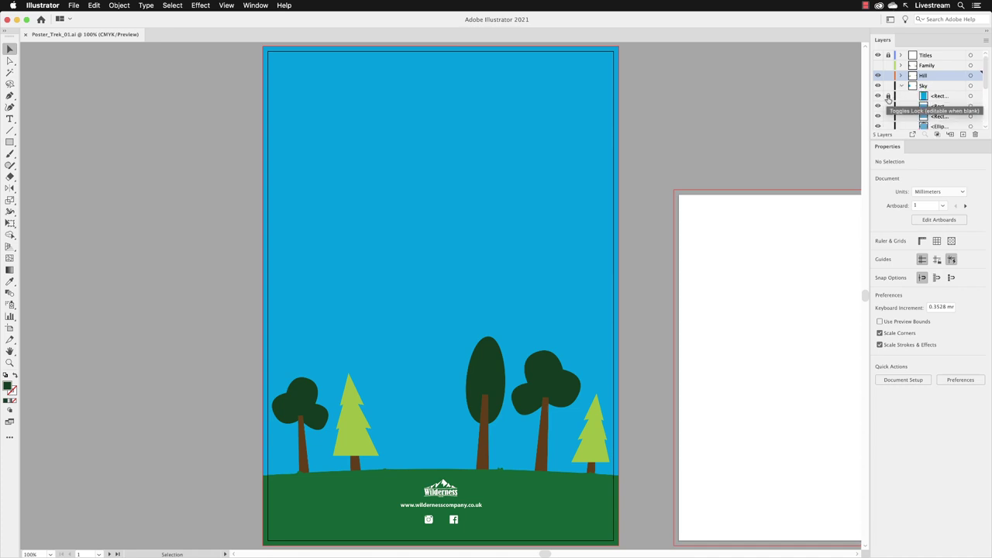
pyautogui.click(888, 96)
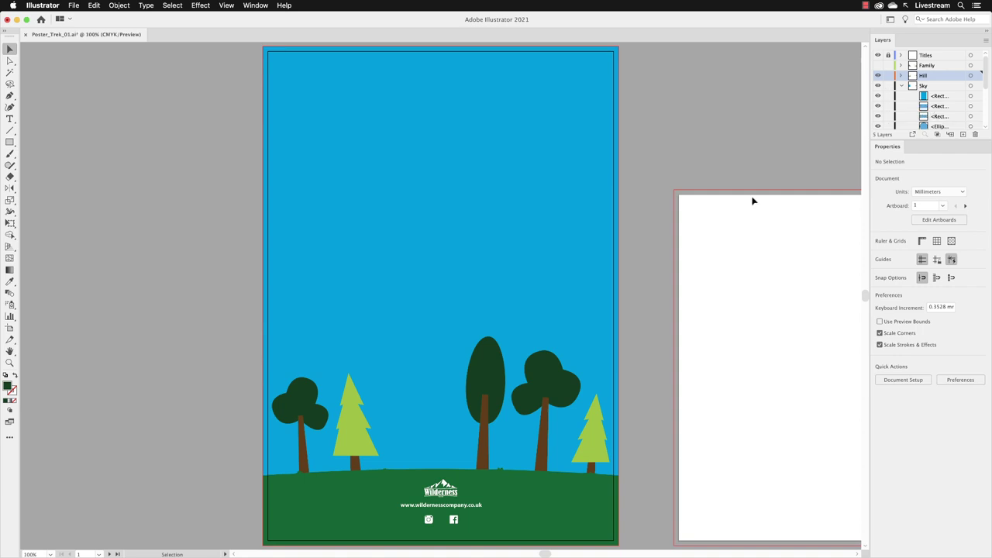
pyautogui.click(360, 218)
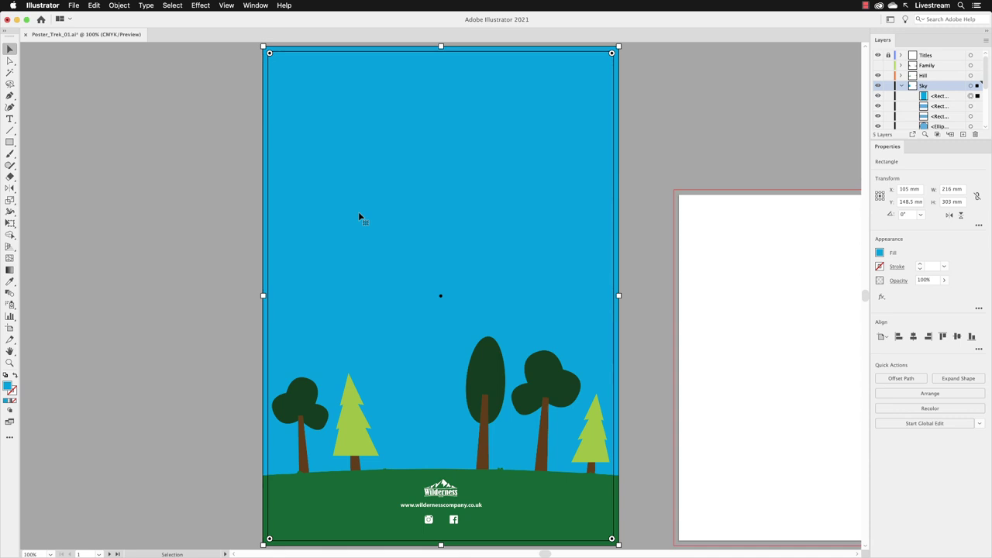
# Step: Open the Gradient panel from the Window menu and move it up, clear of the trees
pyautogui.click(255, 5)
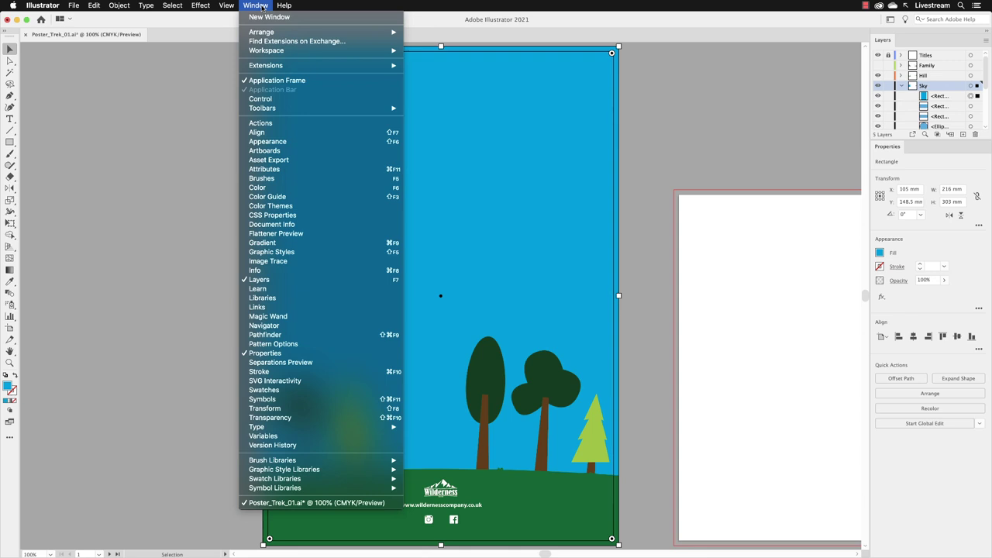
pyautogui.click(293, 244)
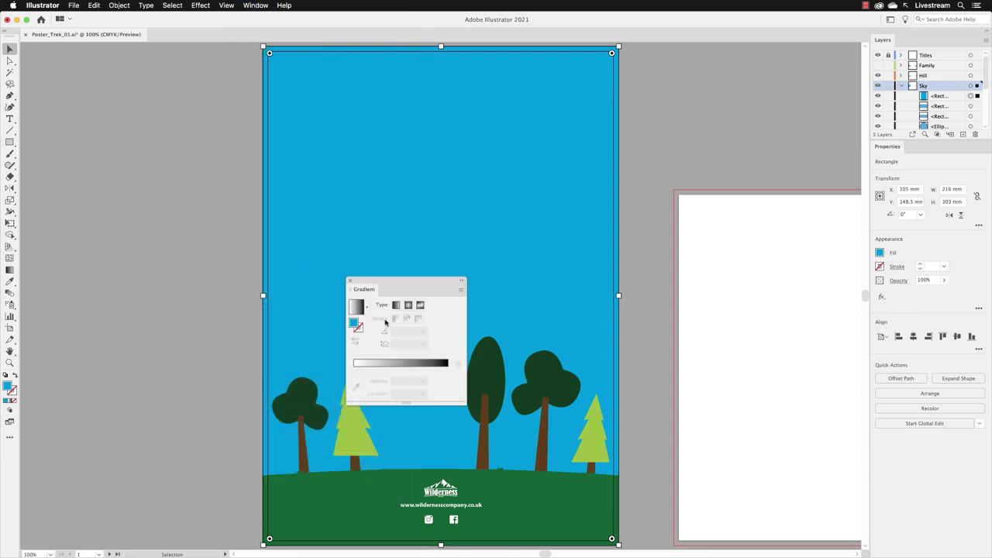
pyautogui.moveTo(389, 281); pyautogui.dragTo(522, 146)
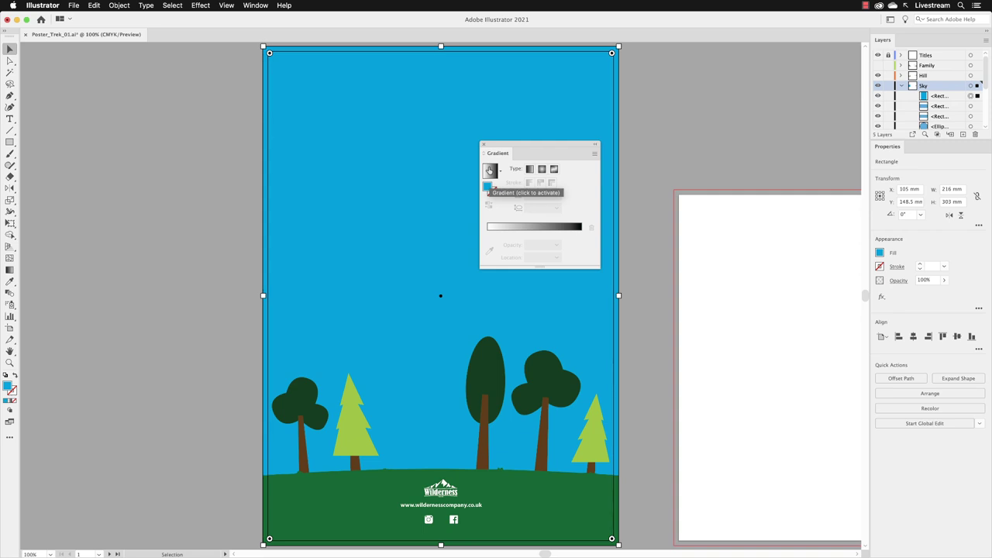
# Step: Apply the default white-to-black linear gradient to the sky rectangle's fill
pyautogui.click(490, 170)
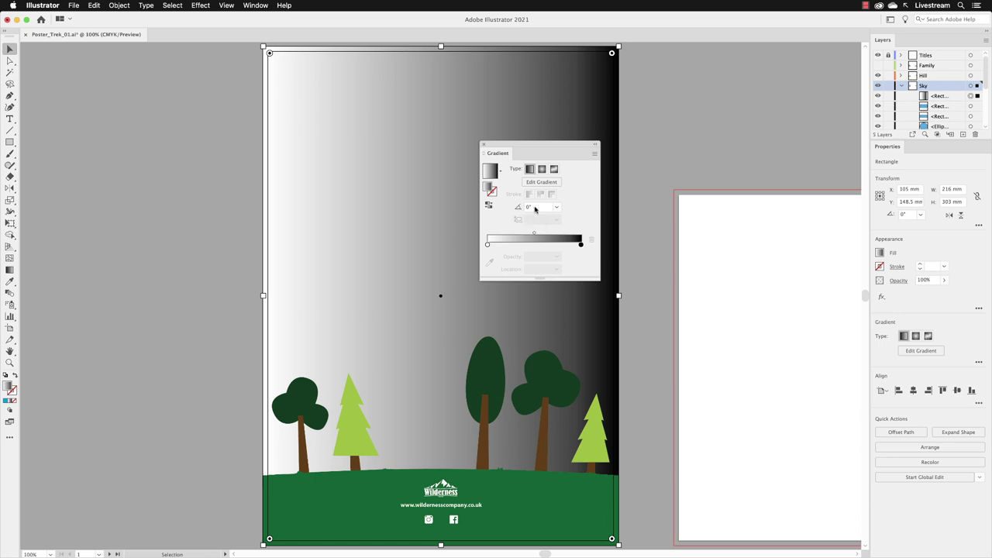
# Step: Set the sky gradient's angle to 90°
pyautogui.click(516, 208)
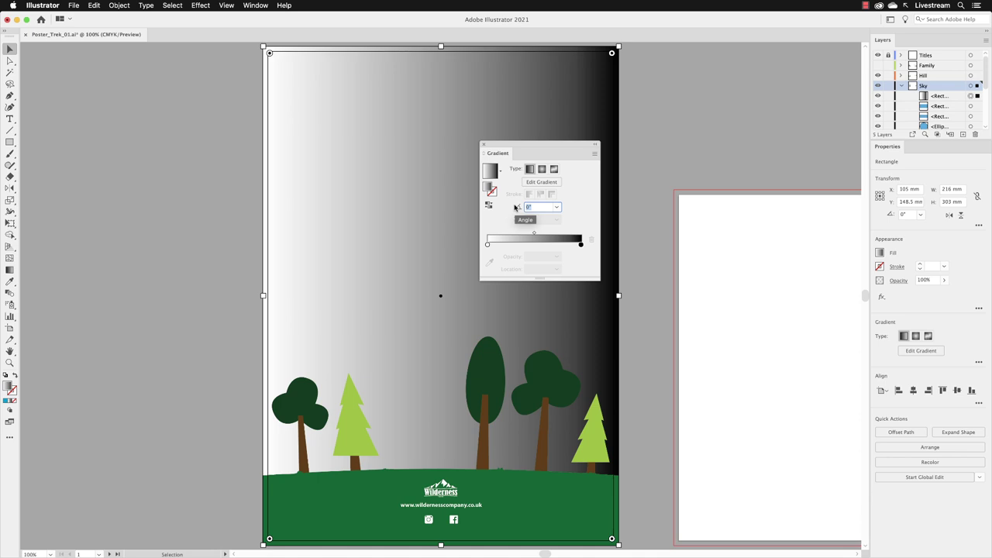
pyautogui.write('90')
pyautogui.press('Return')
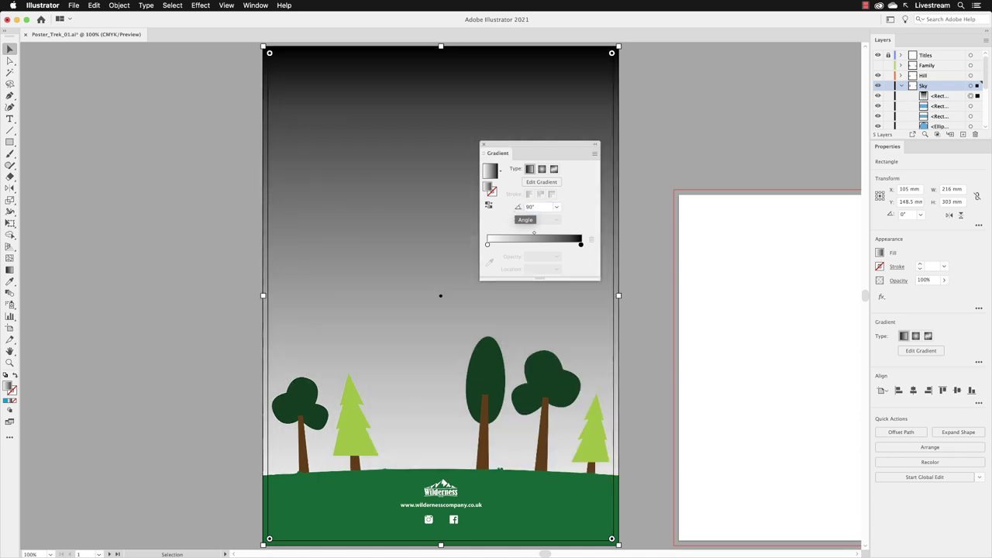
# Step: Select the left white stop of the sky gradient
pyautogui.click(487, 245)
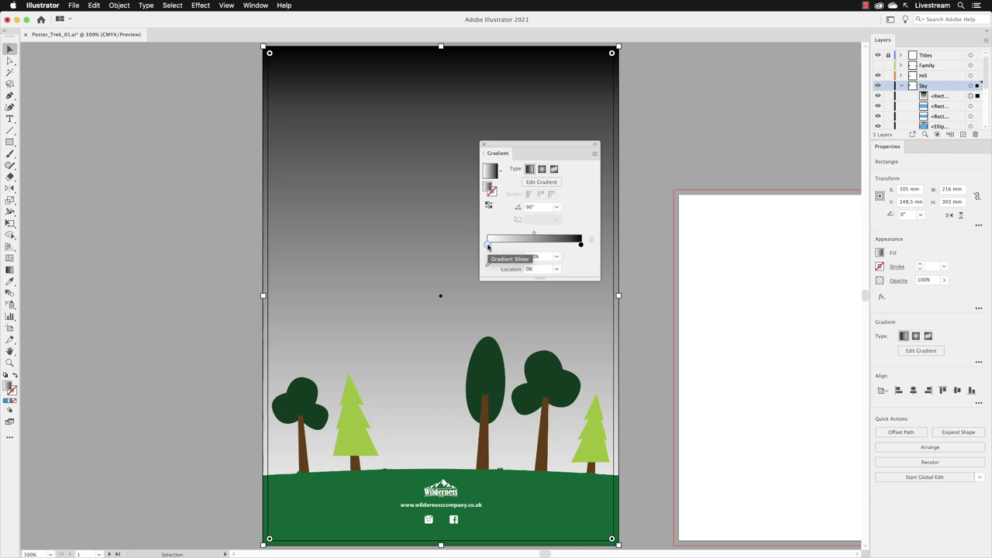
# Step: Set the starting gradient stop to CMYK pale blue: C 46, M 0, Y 4, K 0
pyautogui.doubleClick(487, 245)
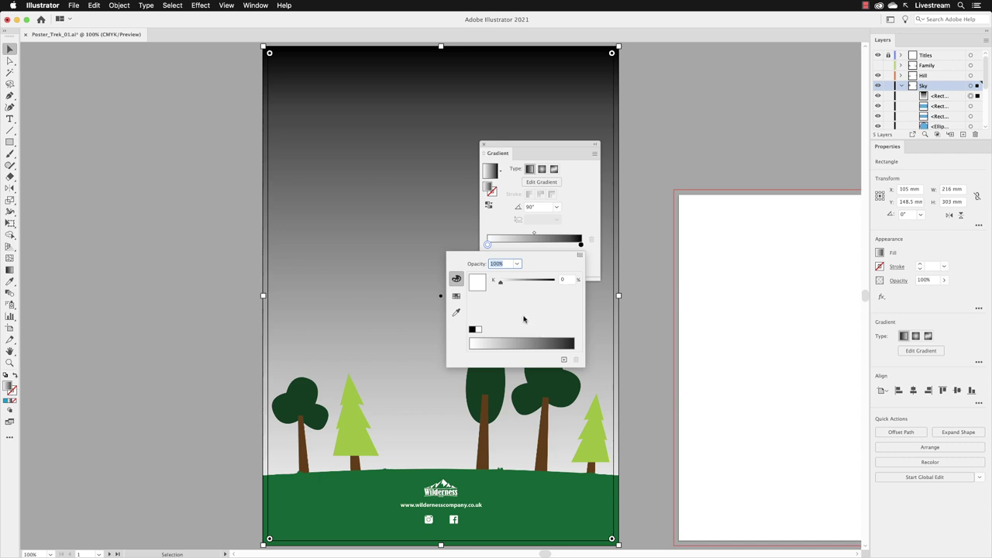
pyautogui.click(580, 255)
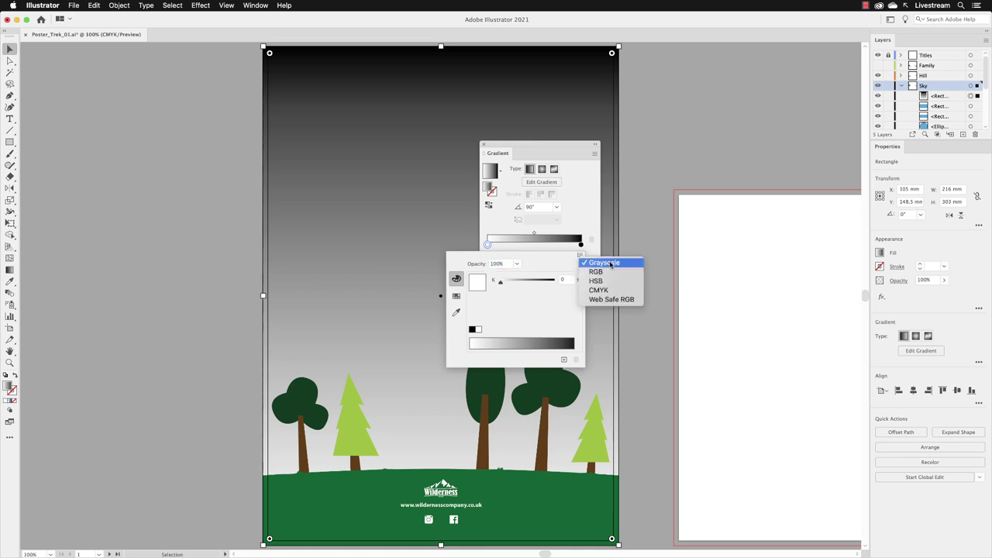
pyautogui.click(609, 290)
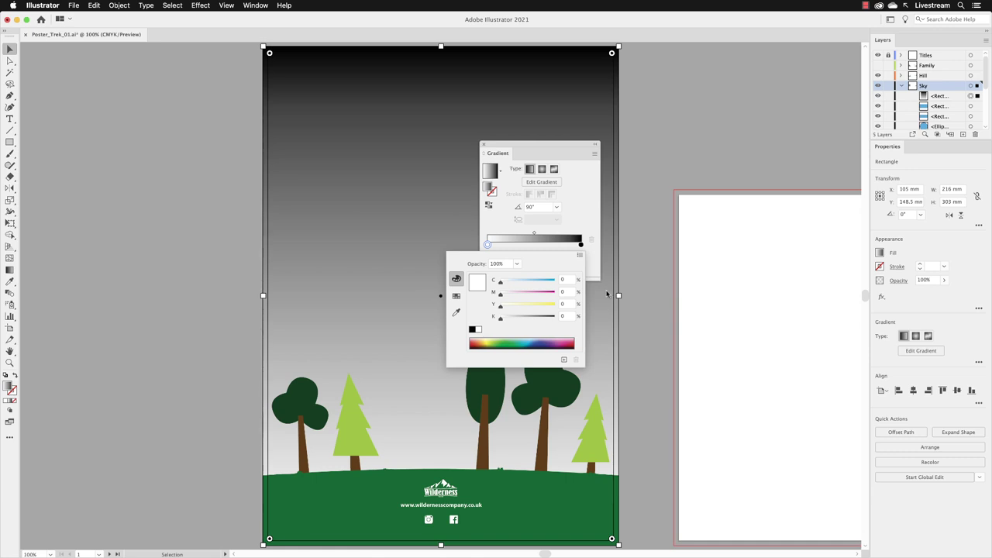
pyautogui.click(566, 279)
pyautogui.write('46')
pyautogui.press('Tab')
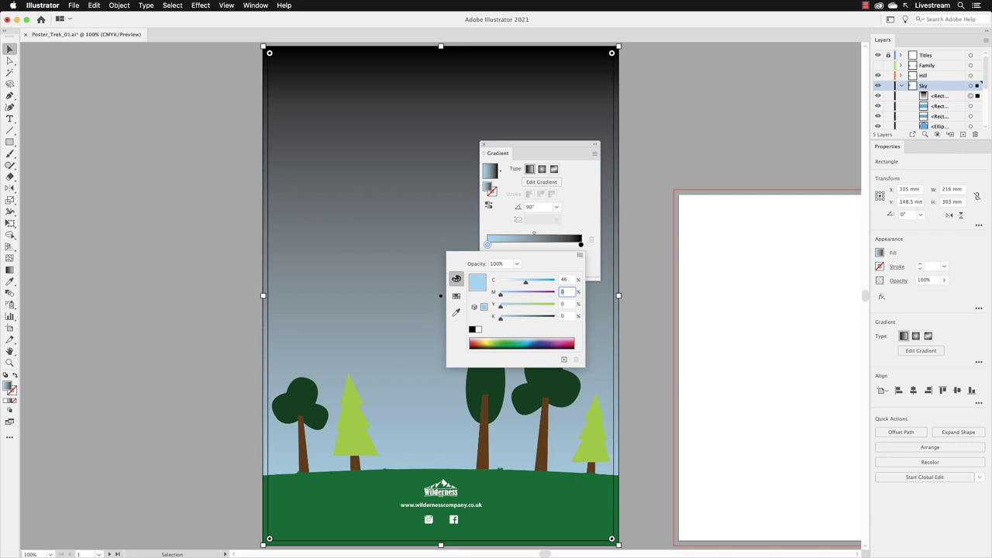
pyautogui.press('Tab')
pyautogui.press('Tab')
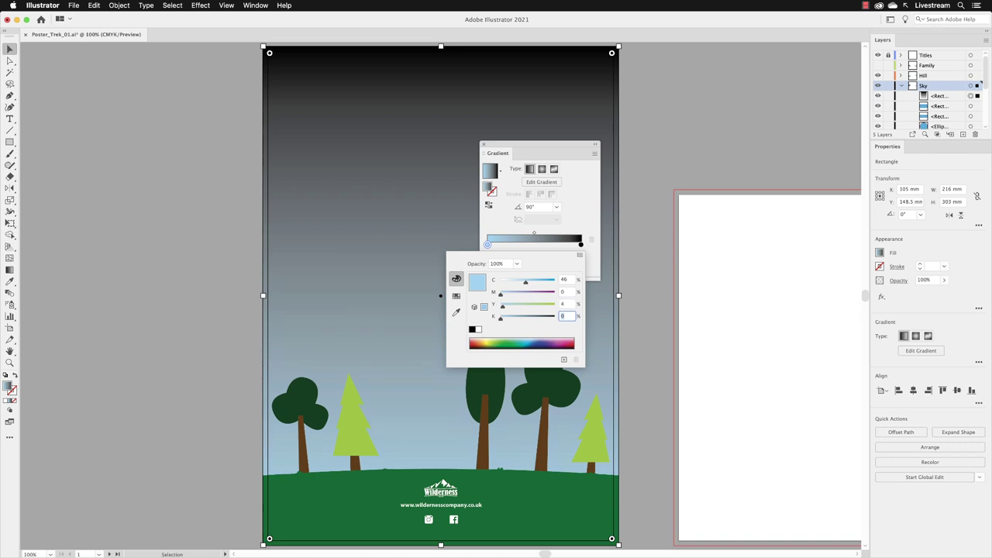
# Step: Switch the black end stop's colour to CMYK and tint it blue with the sliders
pyautogui.doubleClick(581, 247)
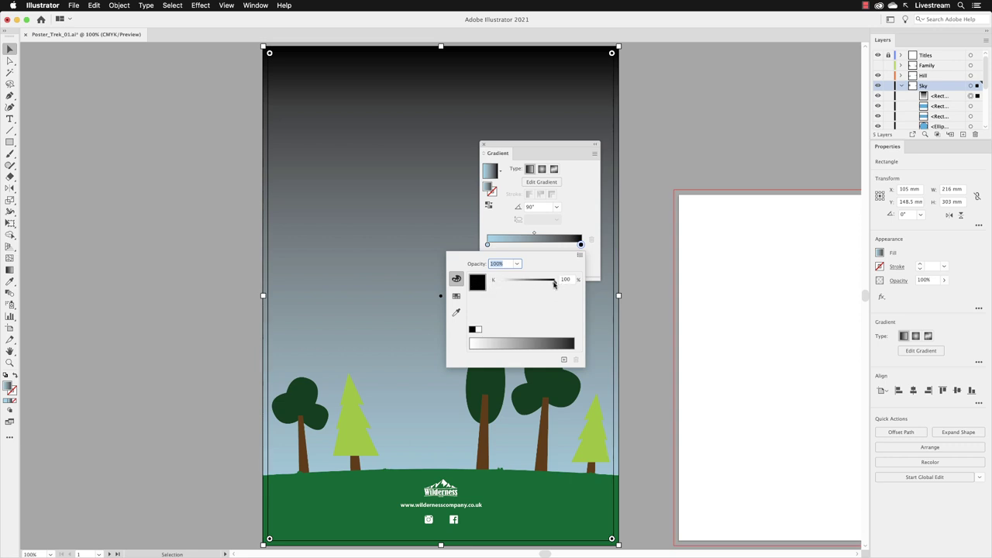
pyautogui.moveTo(554, 284); pyautogui.dragTo(500, 284)
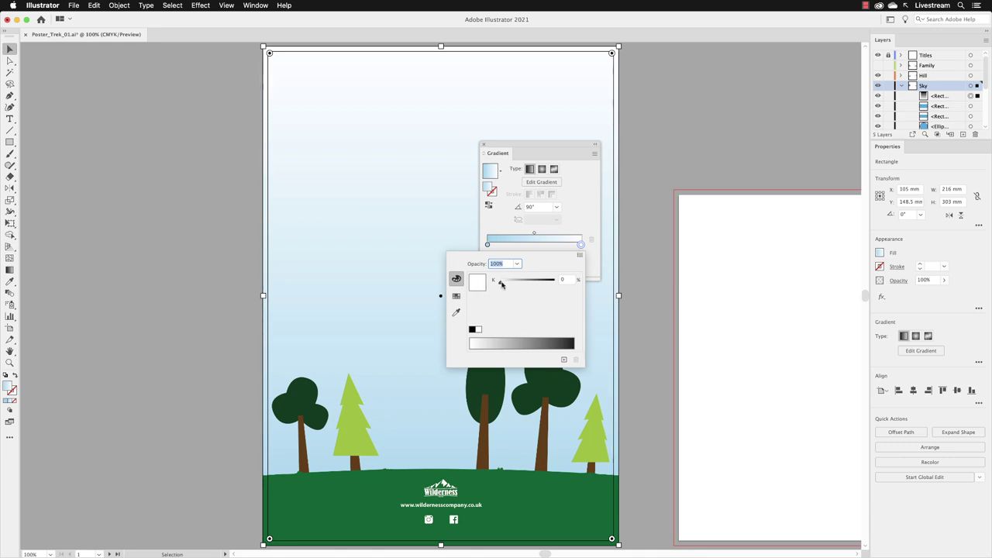
pyautogui.moveTo(501, 285); pyautogui.dragTo(570, 283)
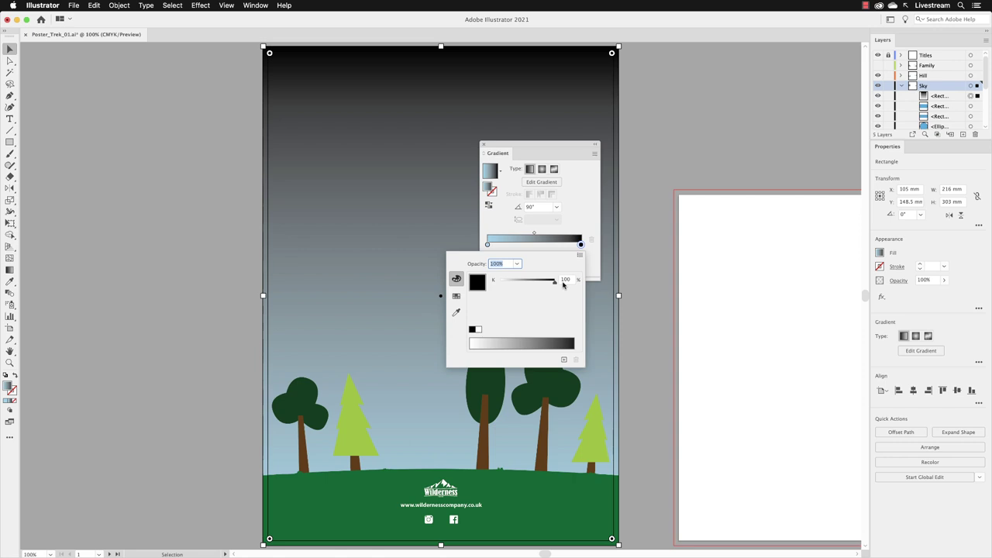
pyautogui.click(580, 255)
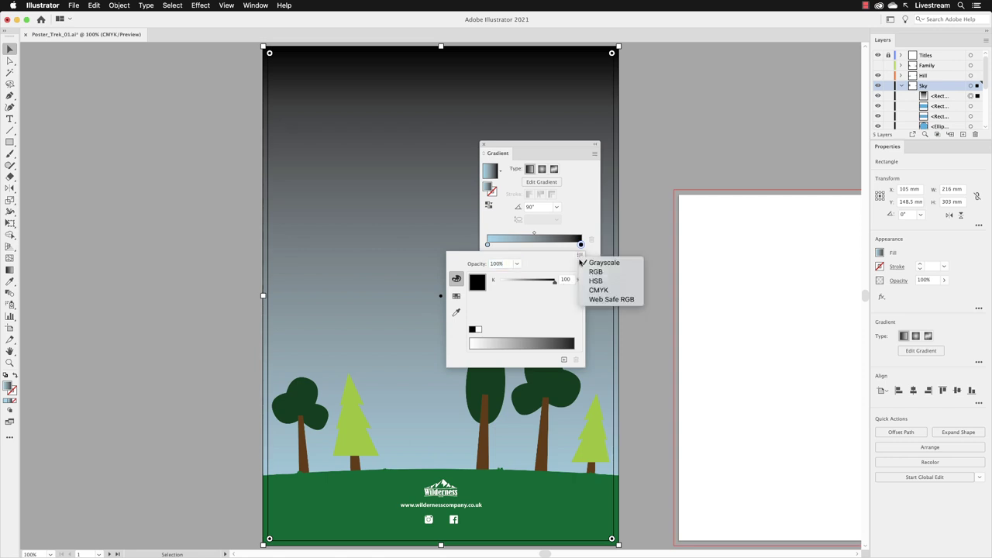
pyautogui.click(588, 292)
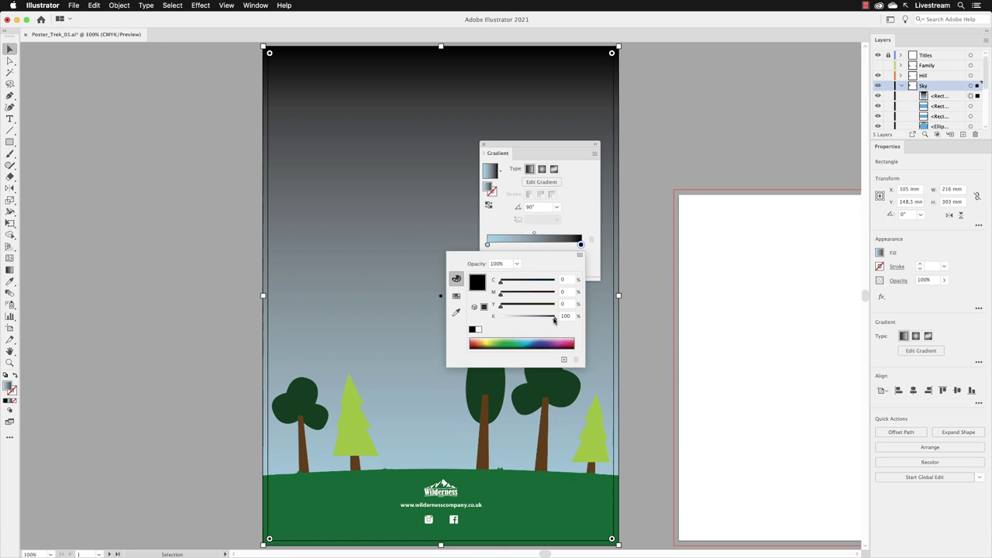
pyautogui.moveTo(554, 319); pyautogui.dragTo(500, 320)
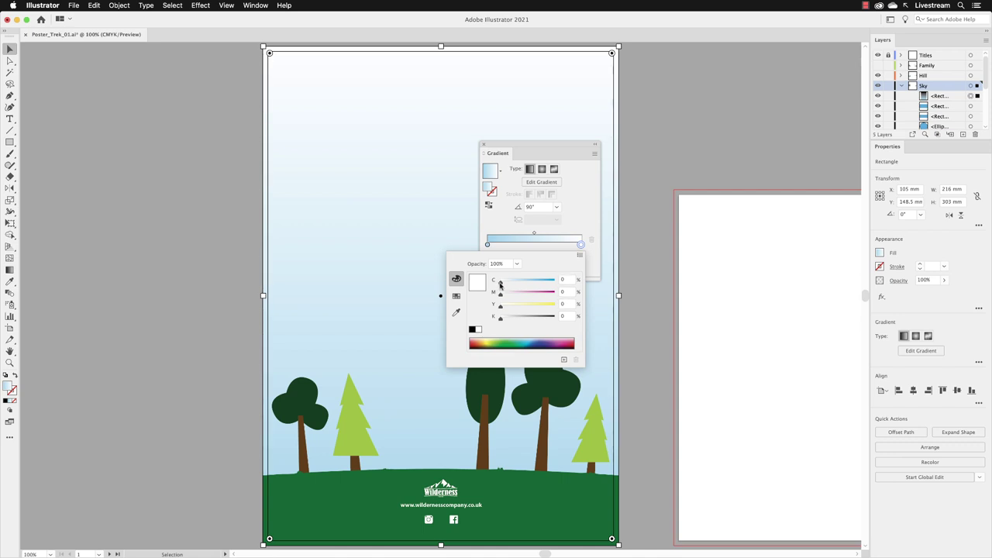
pyautogui.moveTo(500, 284); pyautogui.dragTo(544, 280)
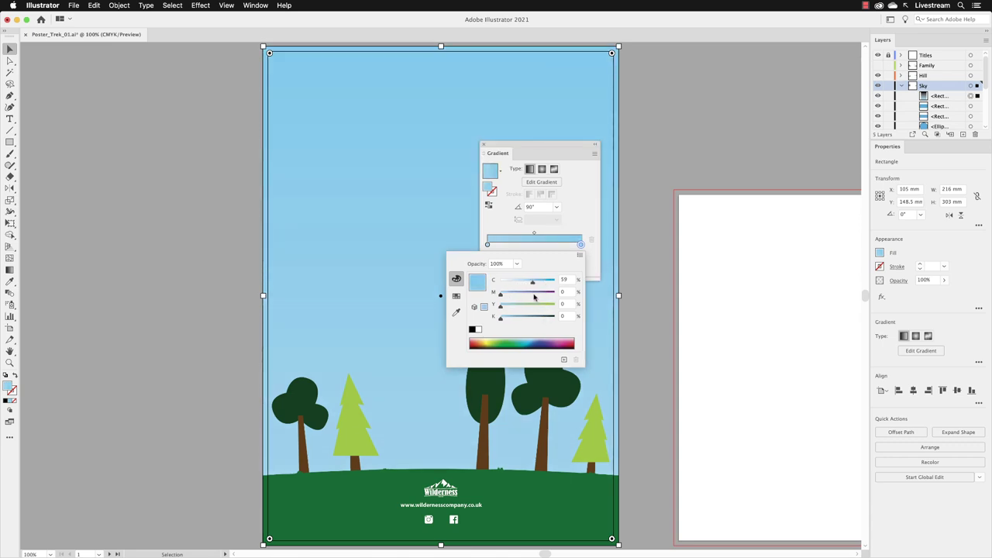
pyautogui.moveTo(501, 294); pyautogui.dragTo(545, 296)
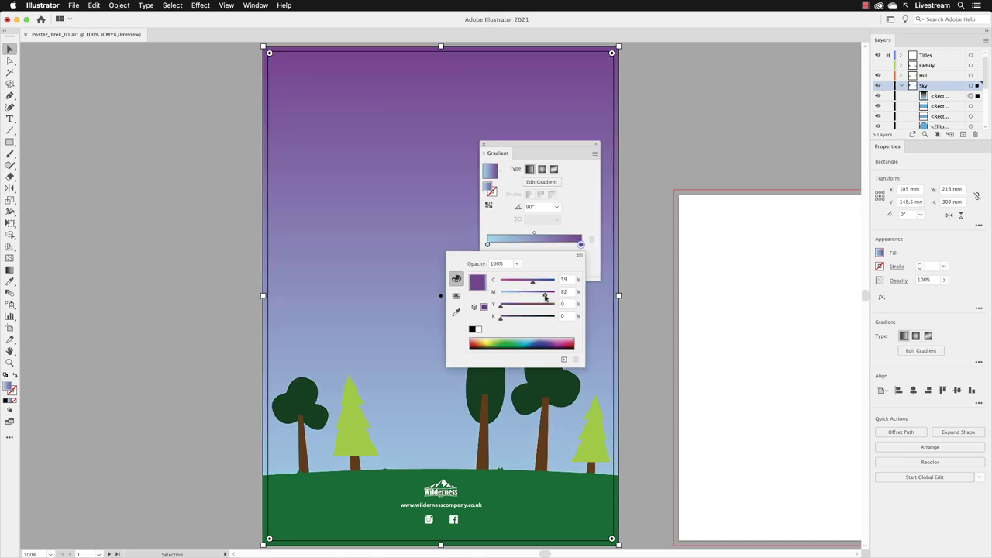
pyautogui.moveTo(545, 296); pyautogui.dragTo(509, 297)
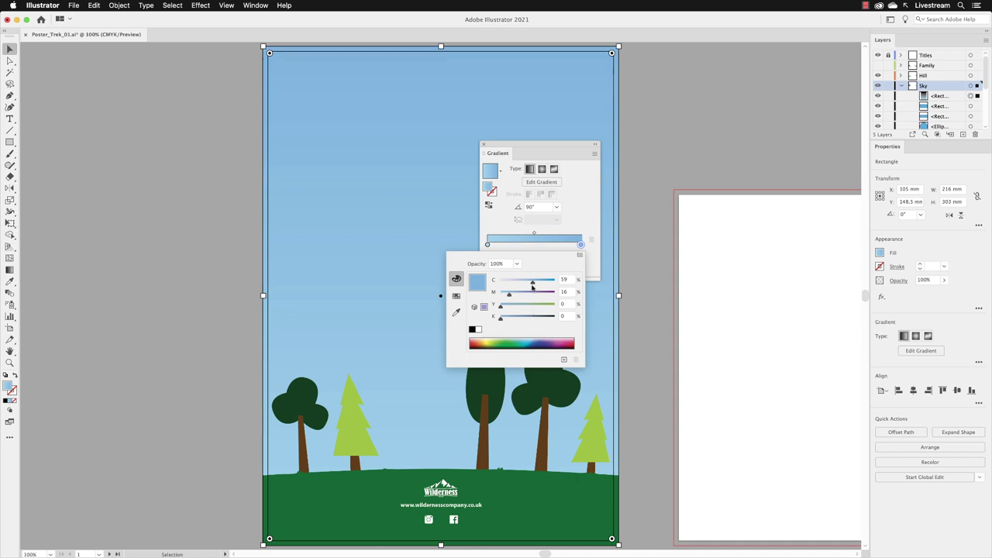
# Step: Enter exact end-stop values C 80, M 20, Y 0, K 20
pyautogui.click(565, 280)
pyautogui.write('80')
pyautogui.press('Tab')
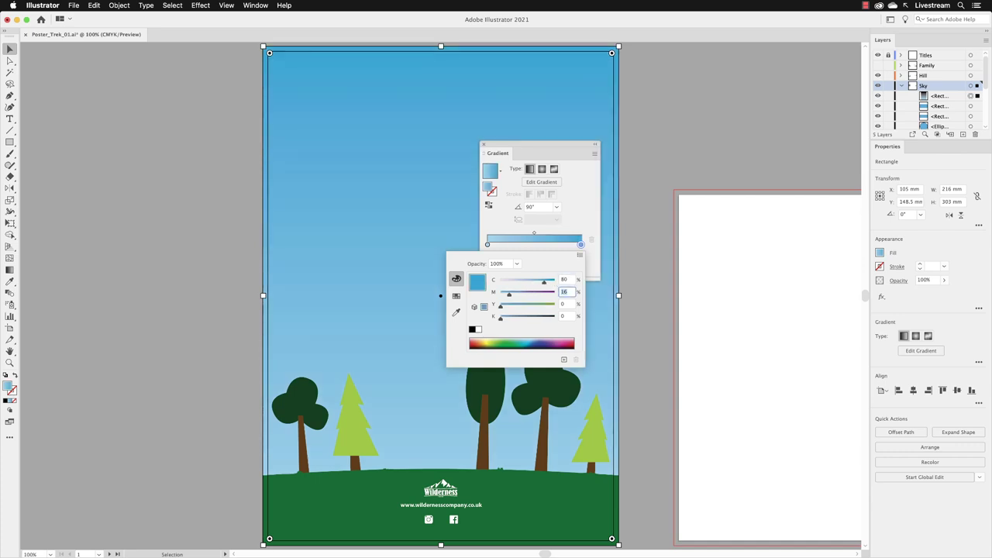
pyautogui.write('20')
pyautogui.press('Tab')
pyautogui.press('Tab')
pyautogui.press('Return')
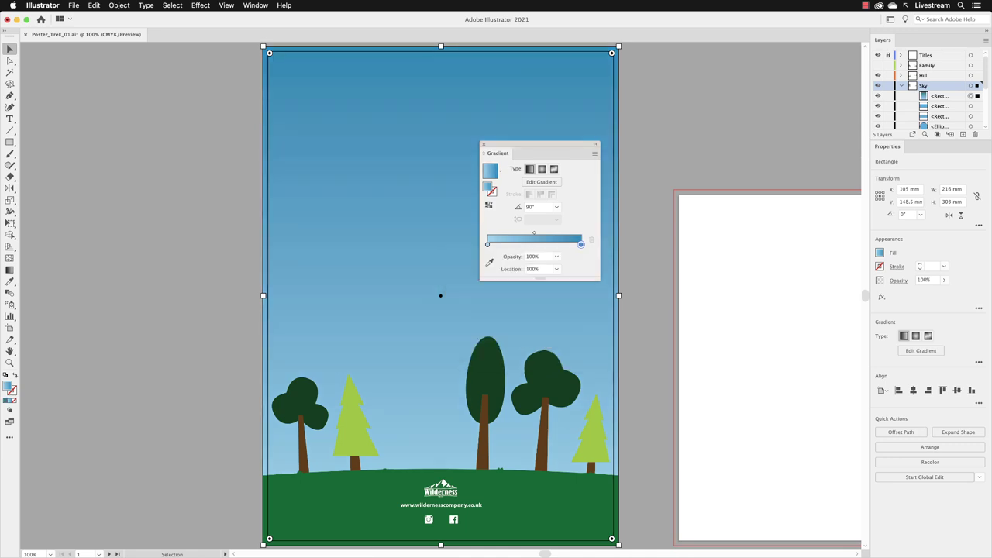
# Step: Drag the pale blue stop along the slider, then set its Location to exactly 30%
pyautogui.click(581, 245)
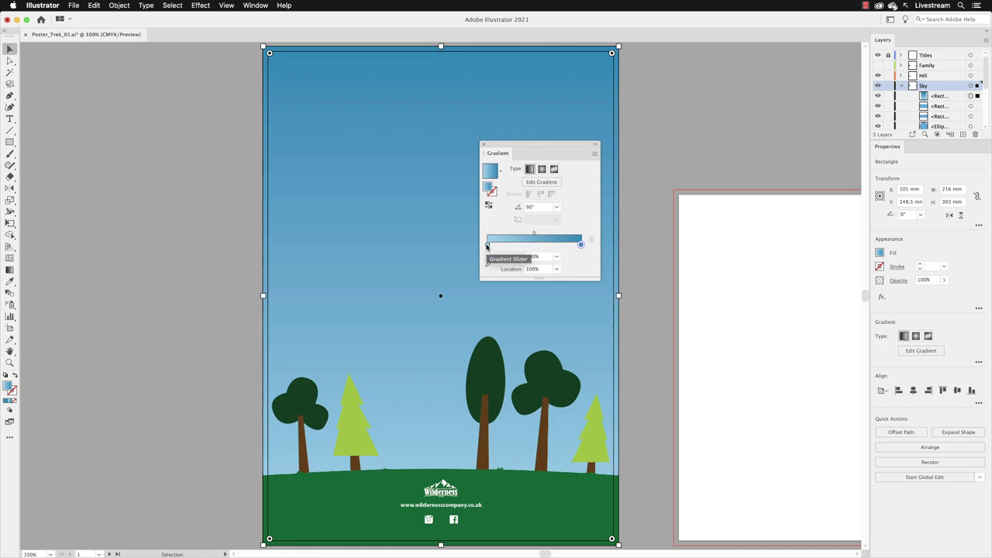
pyautogui.click(486, 245)
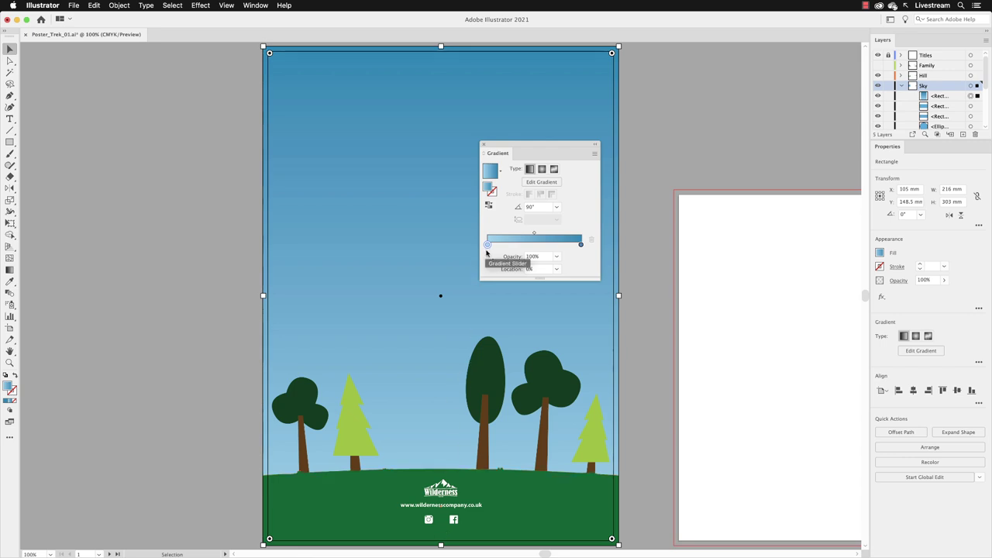
pyautogui.moveTo(488, 245); pyautogui.dragTo(505, 245)
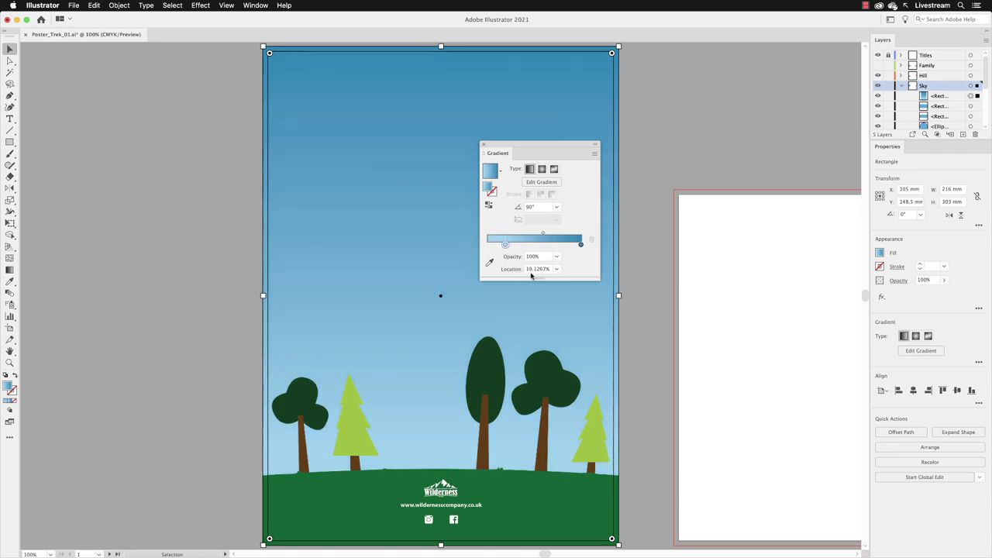
pyautogui.moveTo(505, 245); pyautogui.dragTo(545, 246)
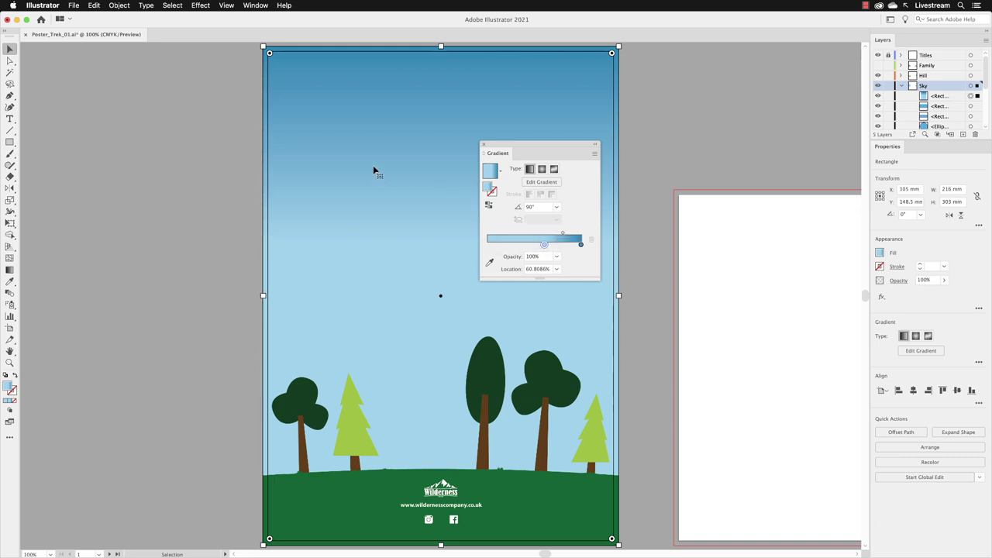
pyautogui.moveTo(545, 246); pyautogui.dragTo(518, 247)
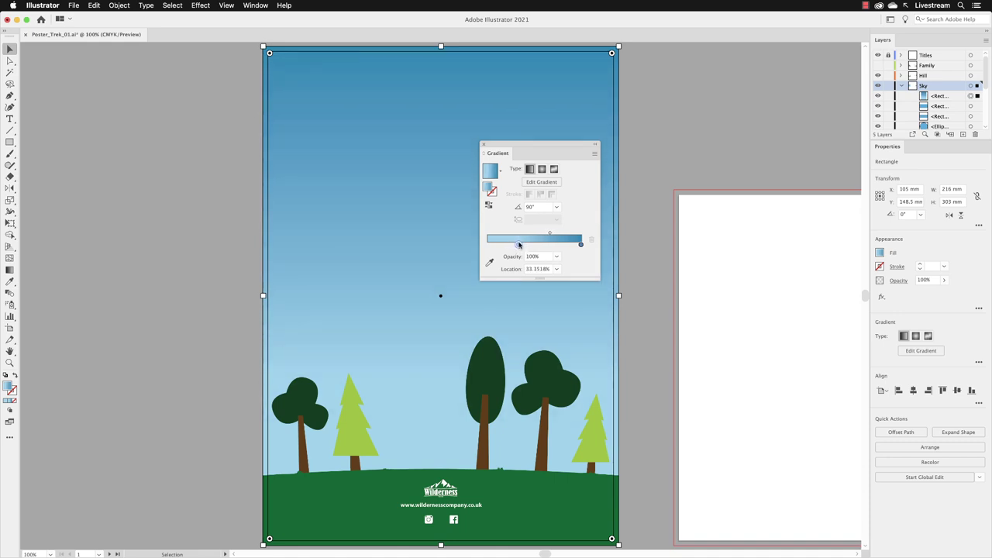
pyautogui.click(558, 269)
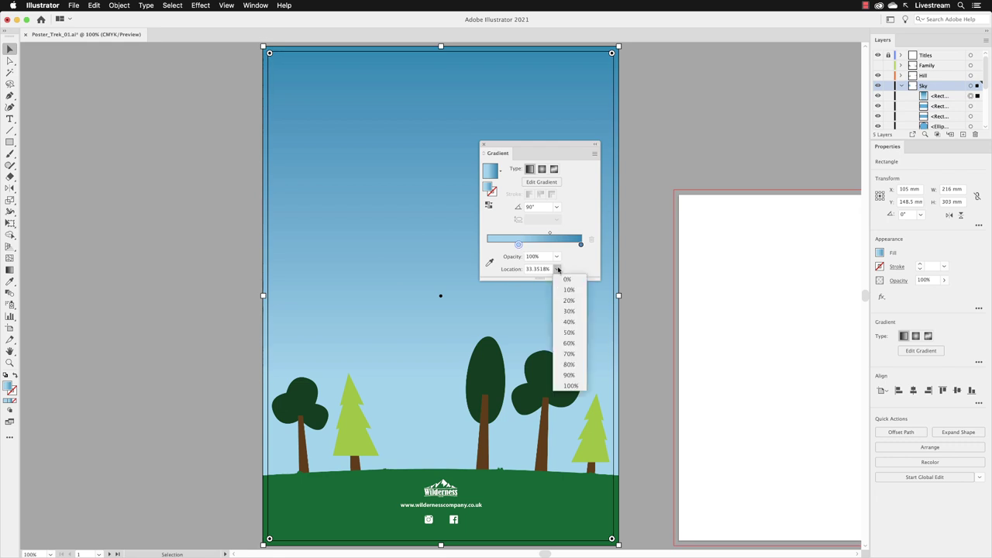
pyautogui.click(569, 311)
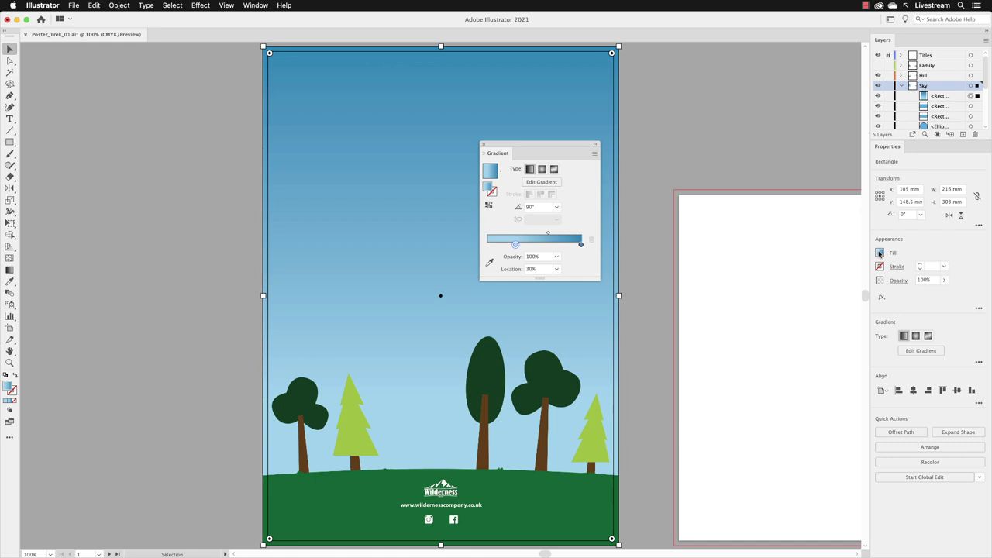
# Step: Create a New Swatch from the Fill swatches menu, naming the gradient 'Sky'
pyautogui.click(881, 253)
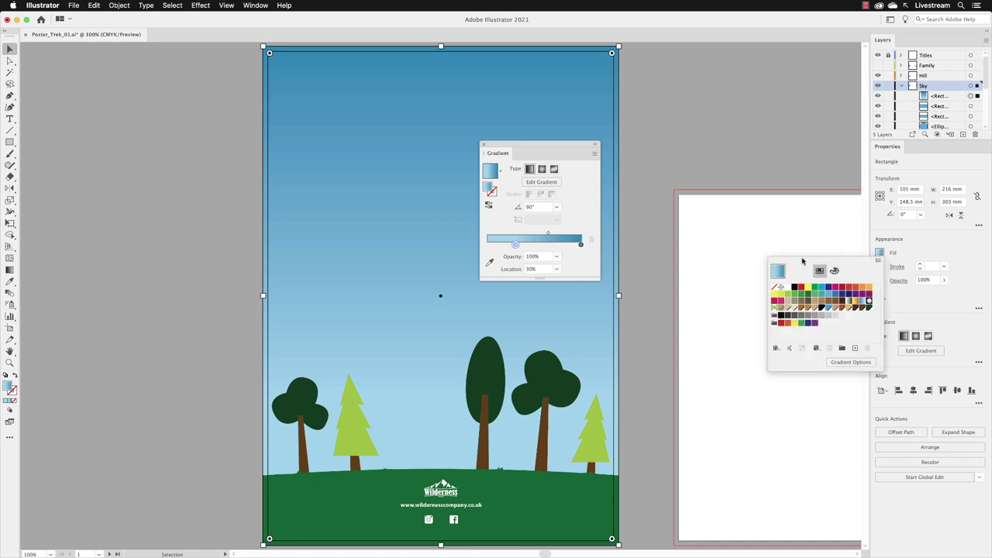
pyautogui.click(878, 261)
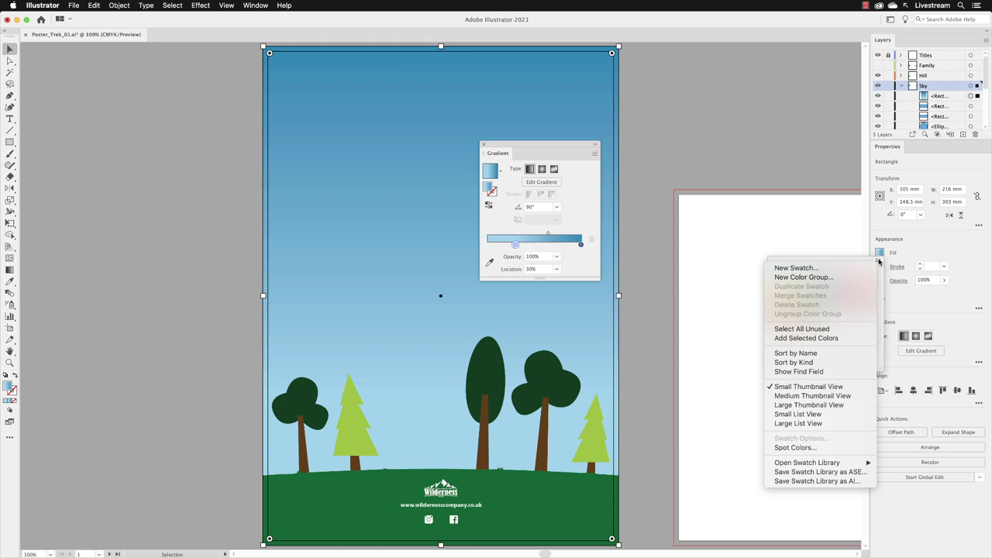
pyautogui.click(866, 269)
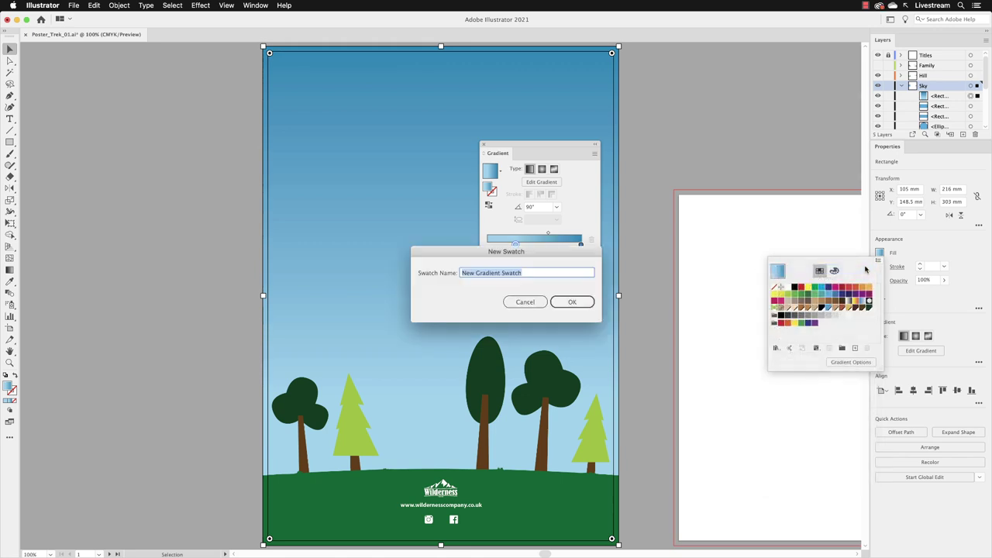
pyautogui.write('Sky')
pyautogui.click(565, 304)
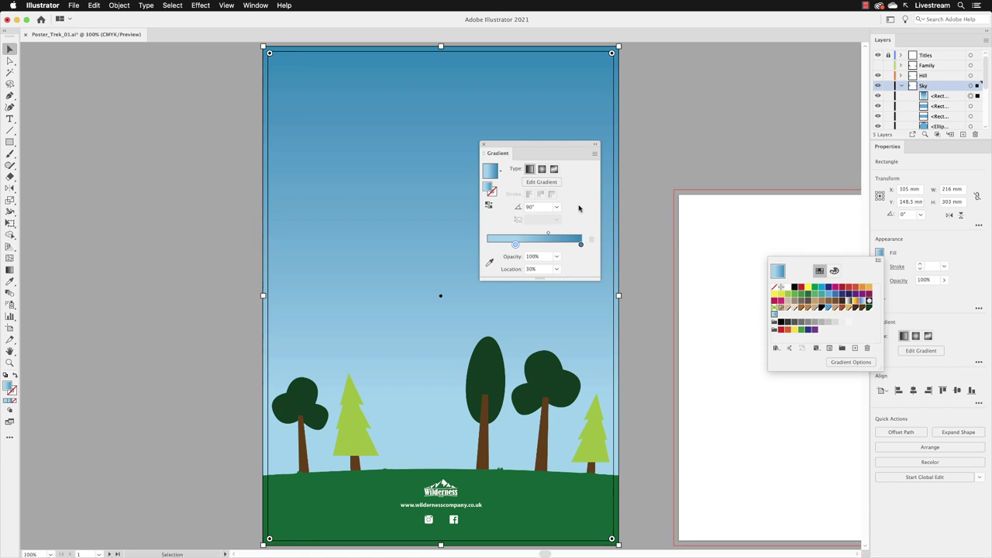
# Step: Close the swatches popup and Gradient panel, deselect, relock the sky rectangle and collapse the Sky layer
pyautogui.click(578, 208)
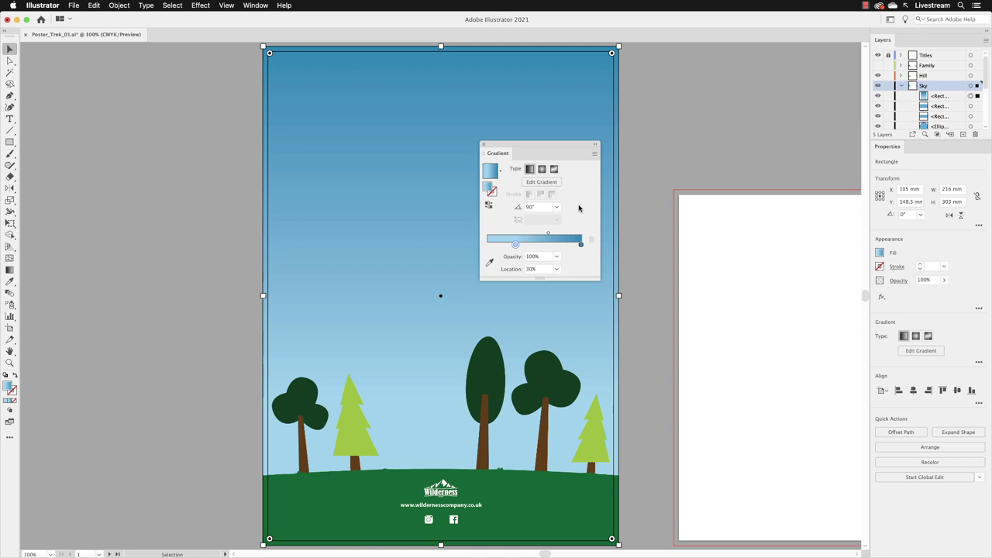
pyautogui.click(482, 145)
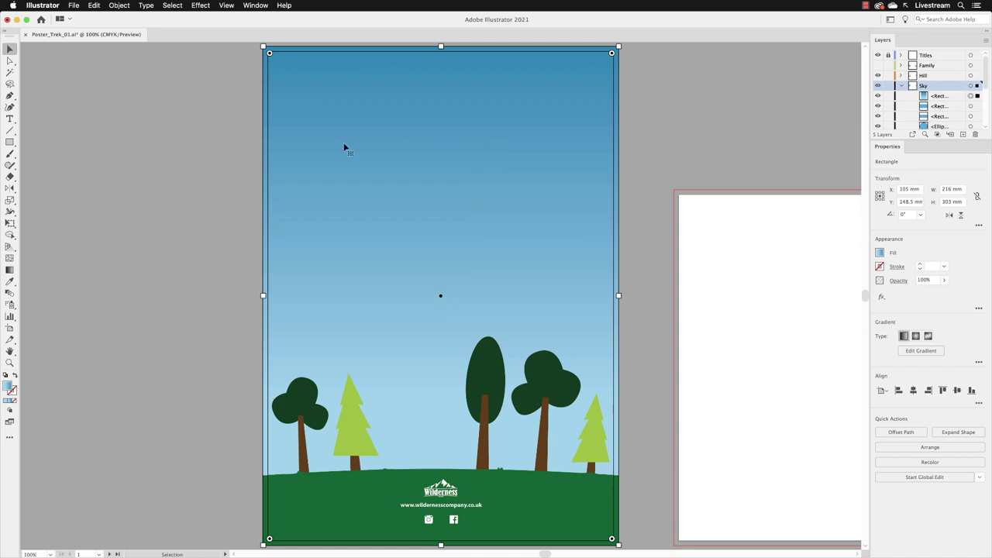
pyautogui.click(178, 180)
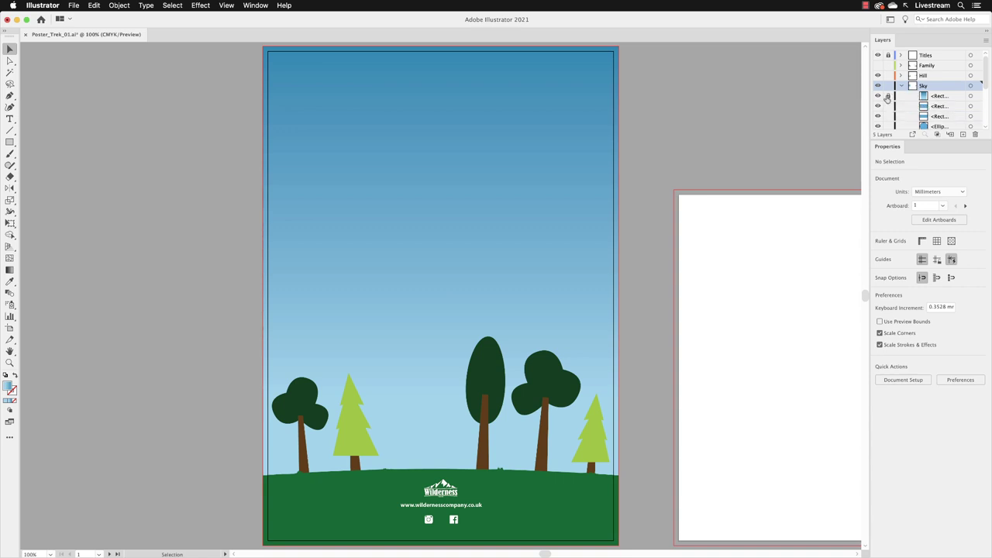
pyautogui.click(889, 96)
pyautogui.click(900, 85)
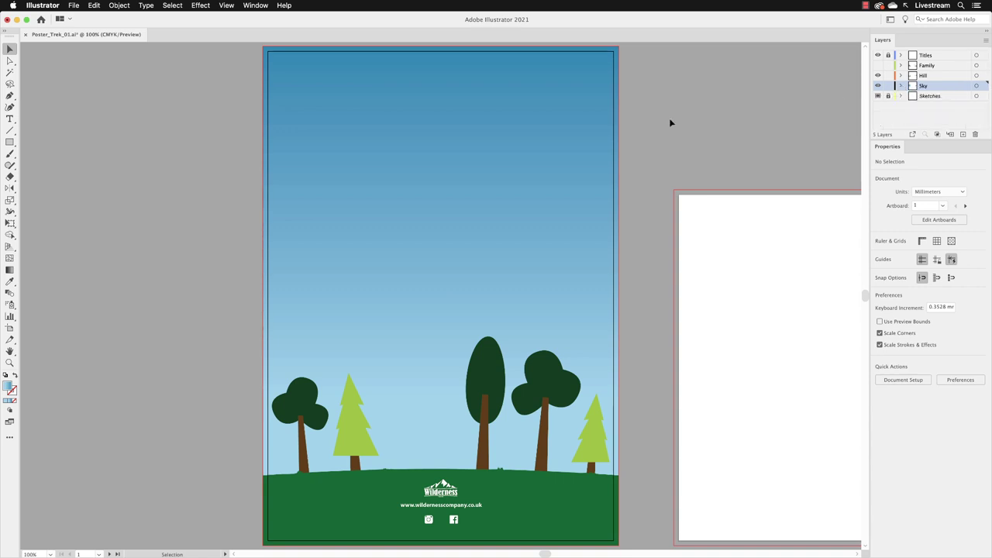